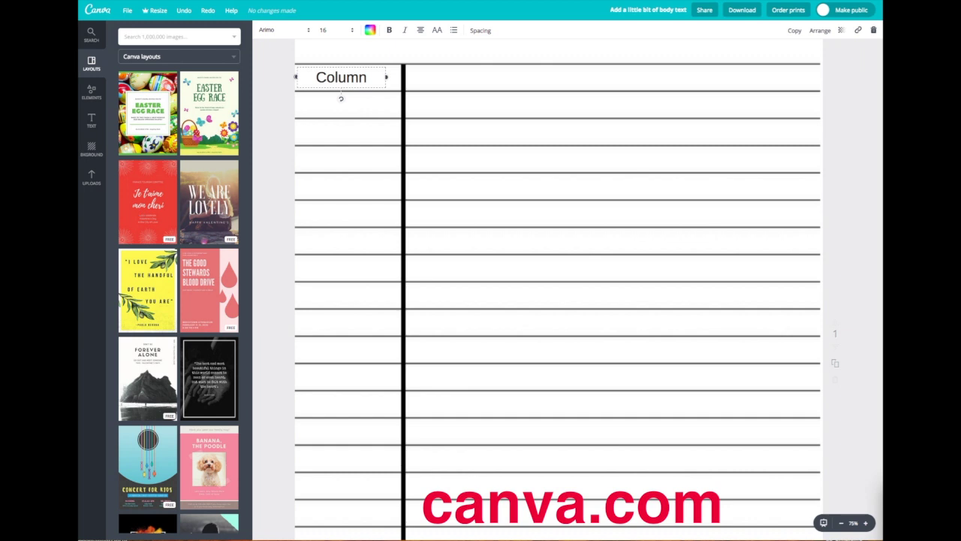
- Add a black line from Elements, stand it vertical, and run it from the top border to the page bottom
left_click(865, 526)
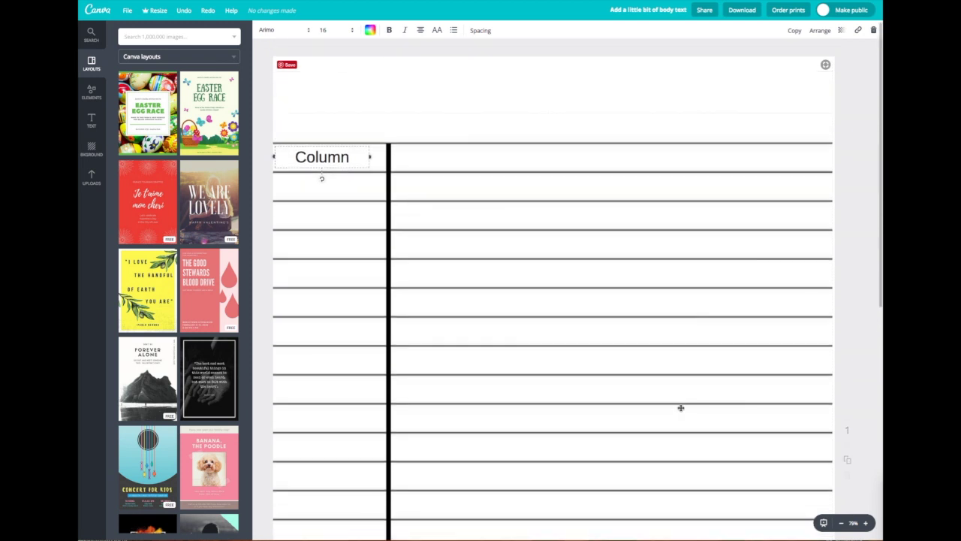
left_click(90, 93)
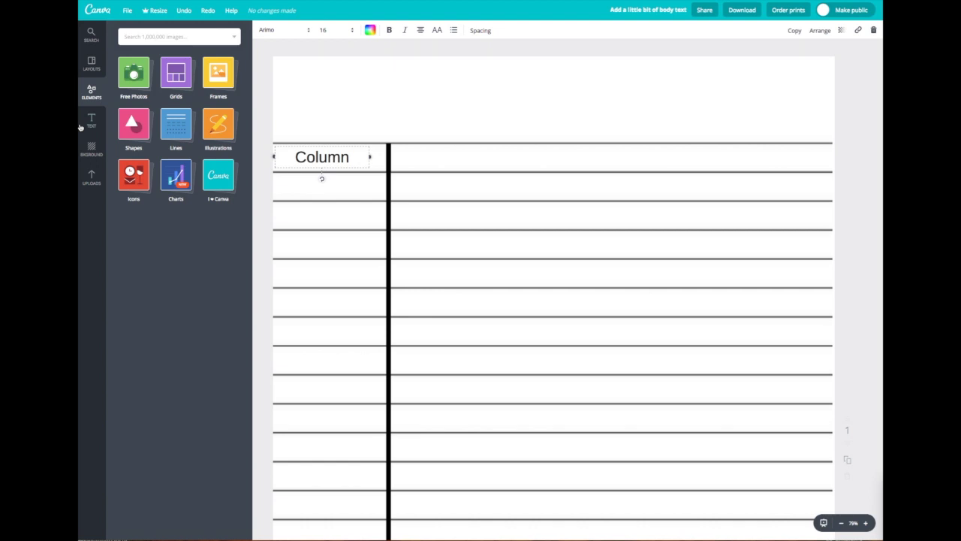
left_click(174, 128)
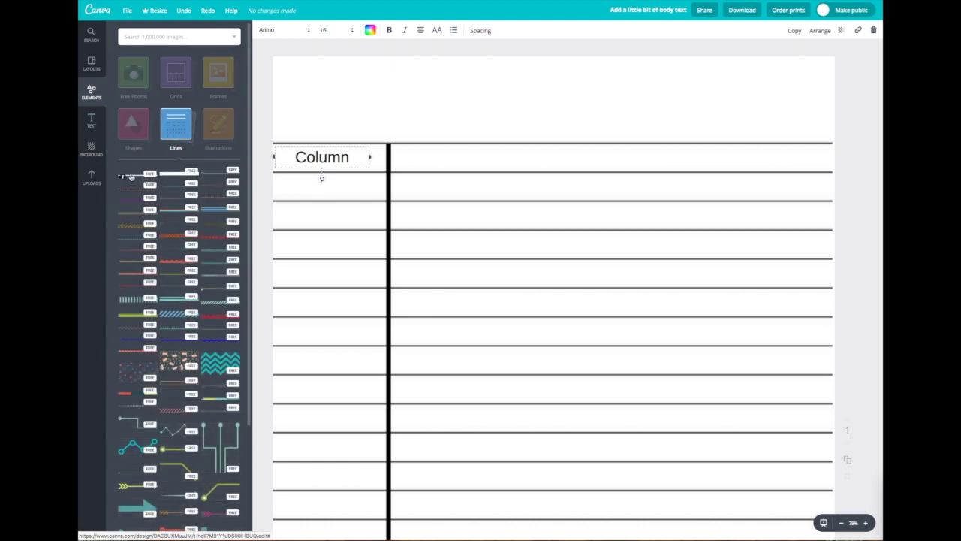
left_click(131, 176)
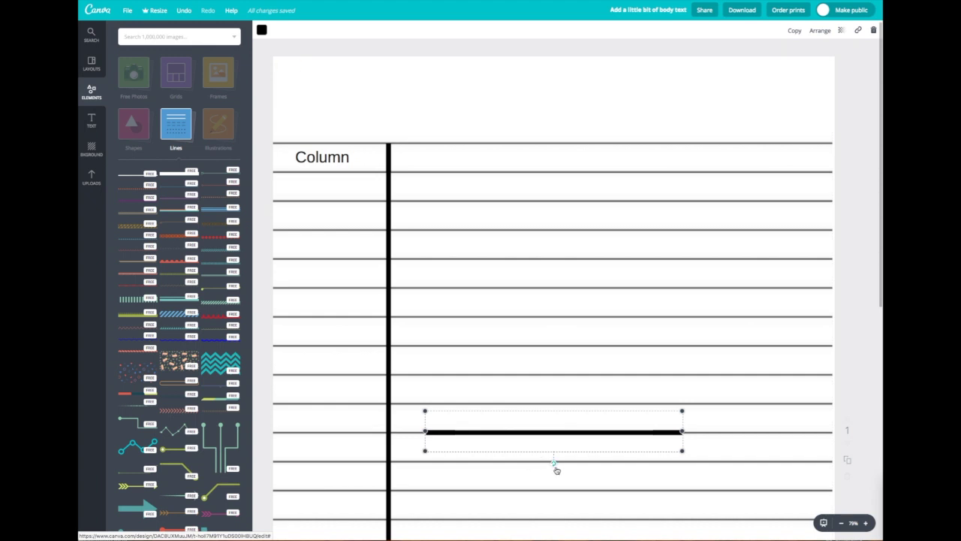
left_click_drag(557, 470, 480, 433)
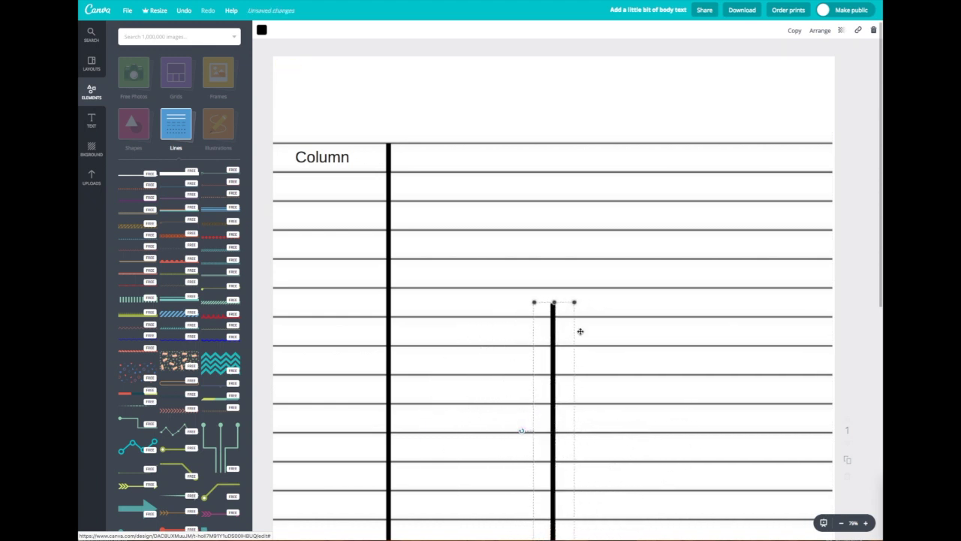
left_click_drag(552, 305, 542, 142)
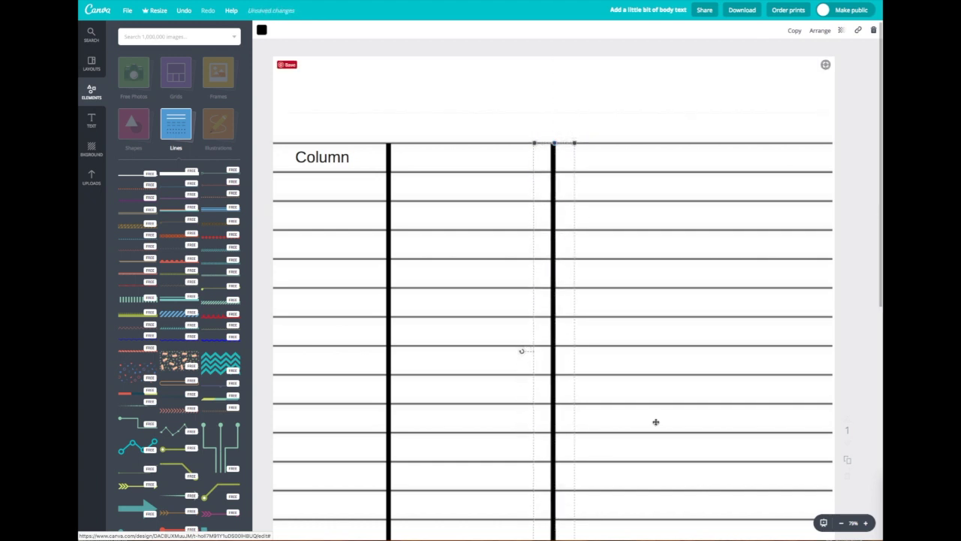
scroll(655, 420, "down", 4)
scroll(568, 405, "down", 3)
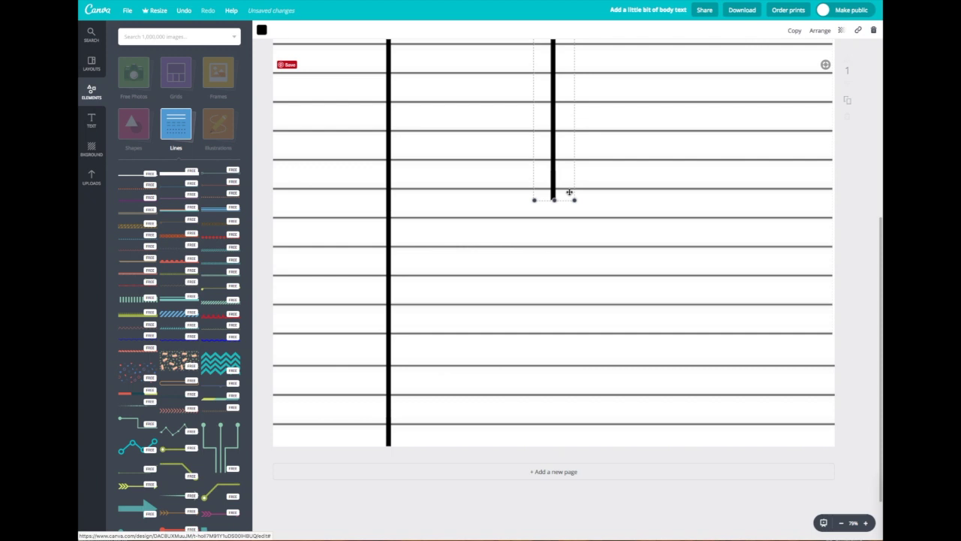
left_click_drag(555, 248, 555, 481)
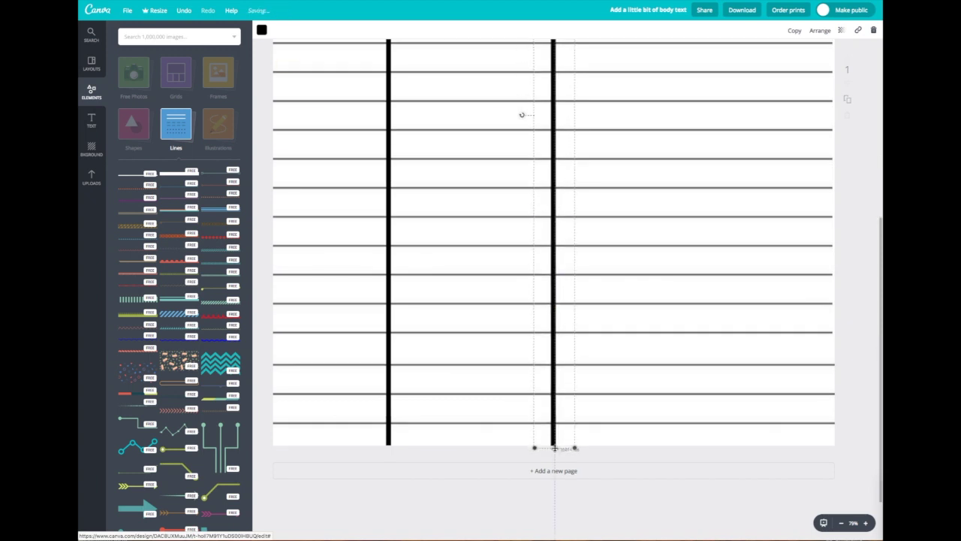
scroll(706, 268, "up", 8)
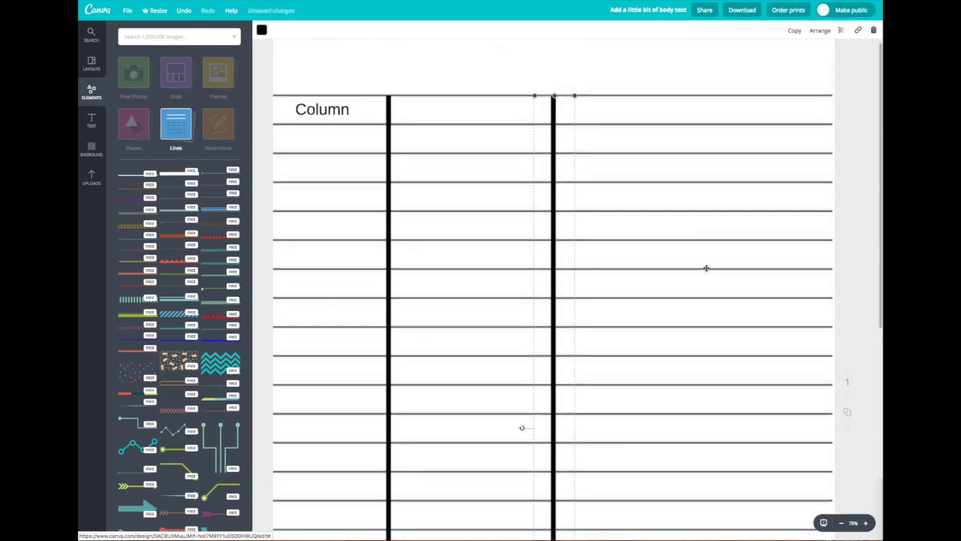
- Add a body text box and place it in the top-right cell of the table
left_click(91, 123)
left_click(180, 124)
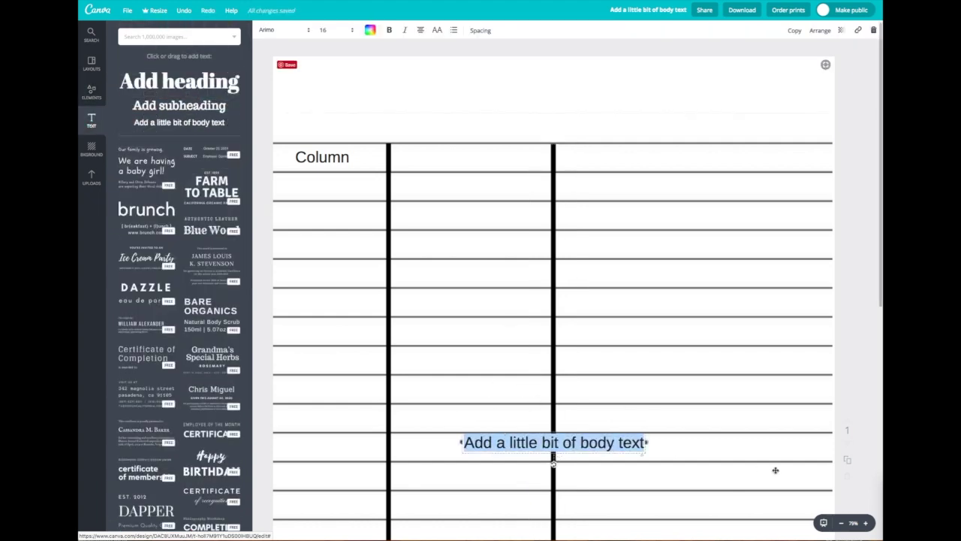
left_click(583, 461)
left_click_drag(588, 447, 712, 162)
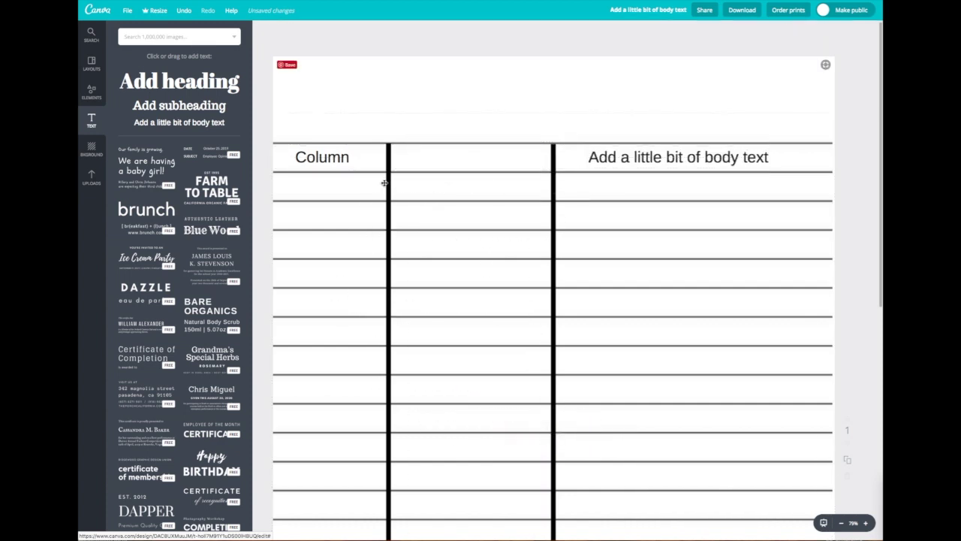
left_click(345, 163)
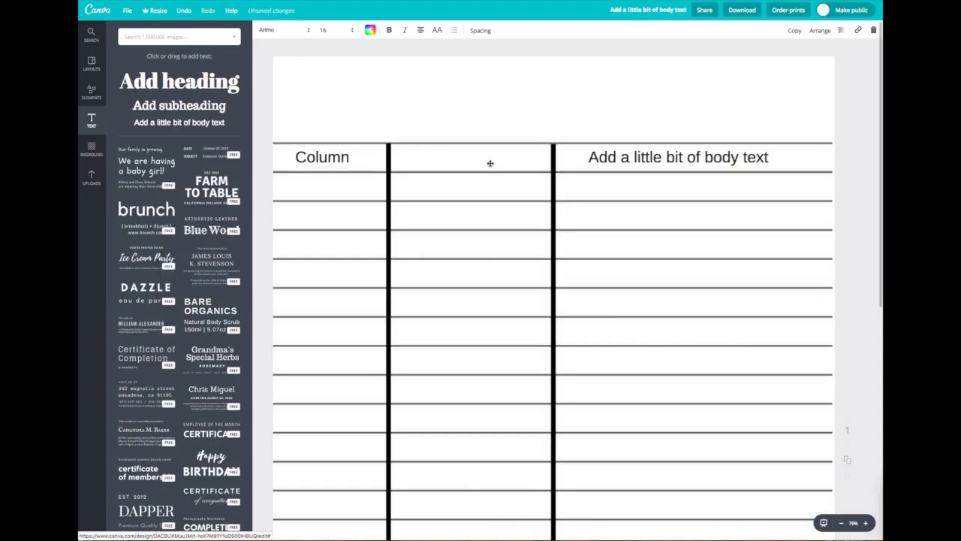
- Duplicate the Column heading and move the copy into the second column
left_click(795, 32)
left_click(318, 221)
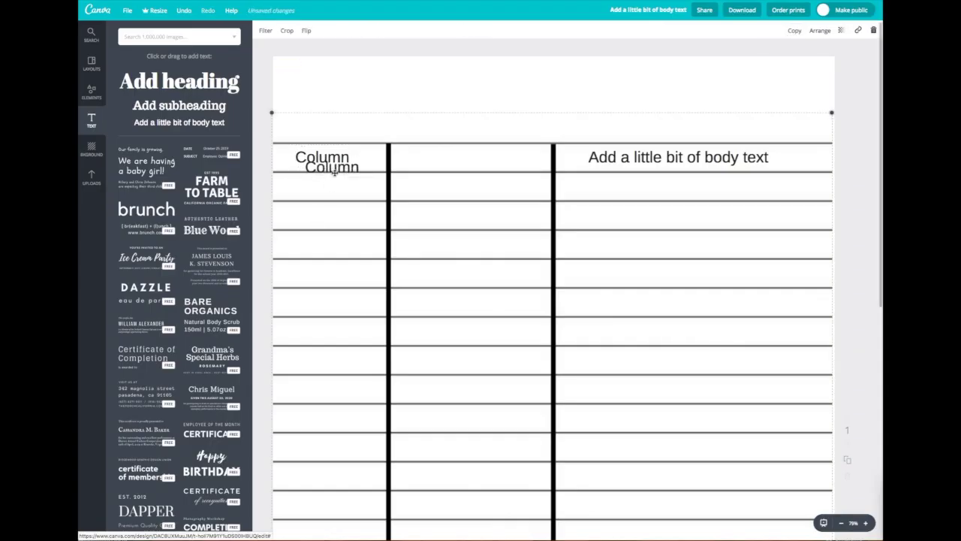
left_click_drag(333, 173, 465, 161)
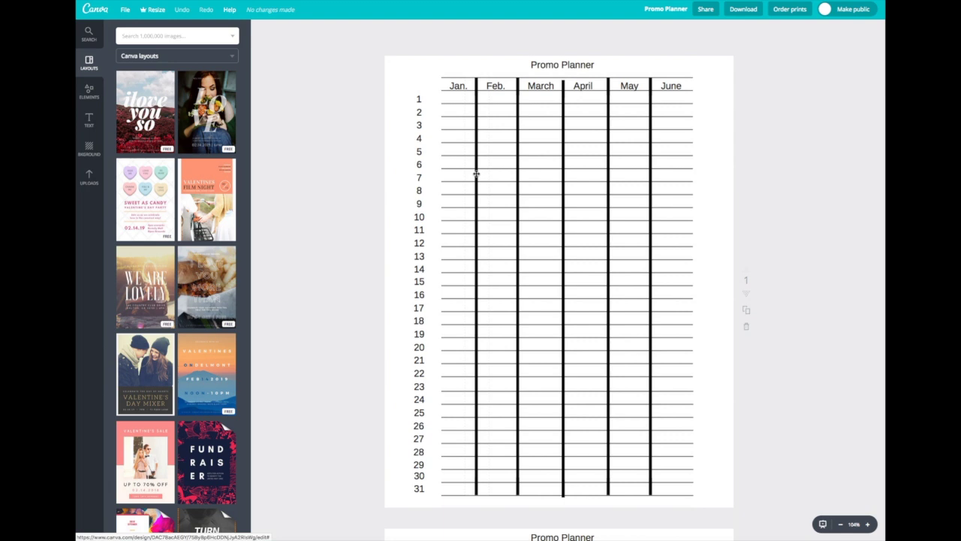
- Delete the dividers between Jan./Feb., March/April and May/June
left_click(477, 174)
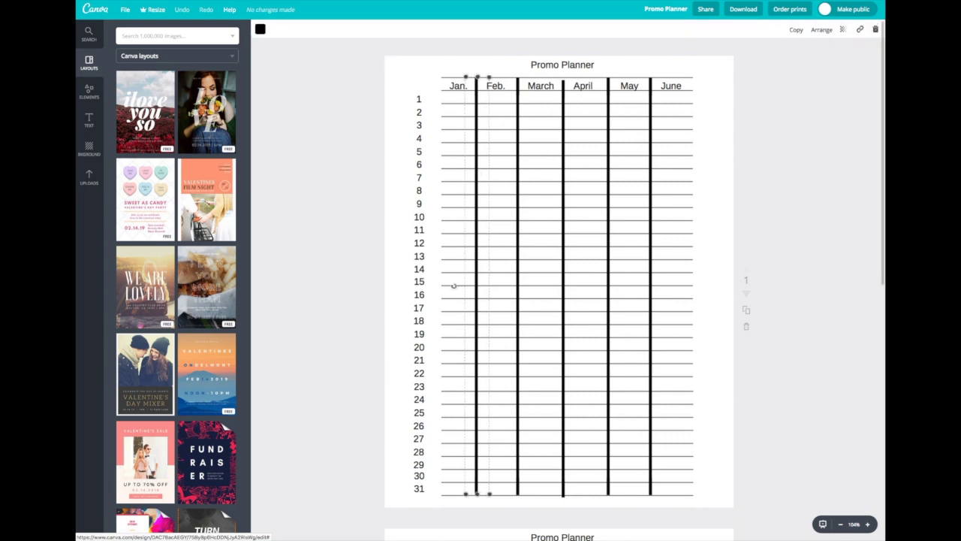
left_click(877, 30)
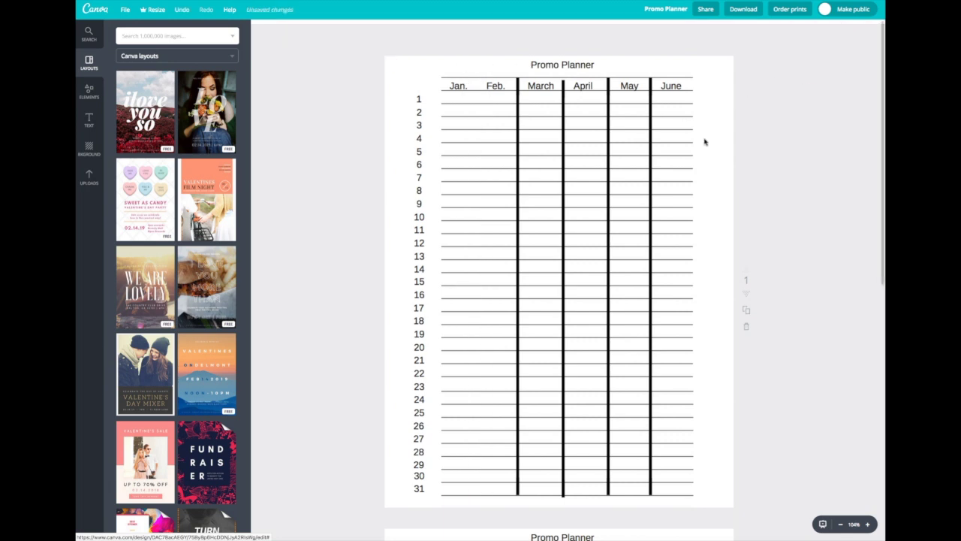
left_click(565, 184)
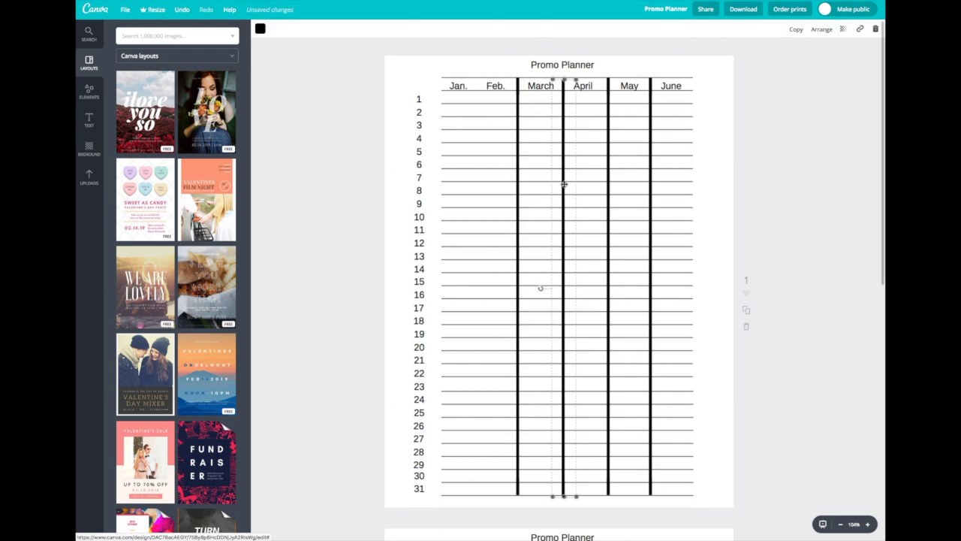
left_click(875, 30)
left_click(649, 186)
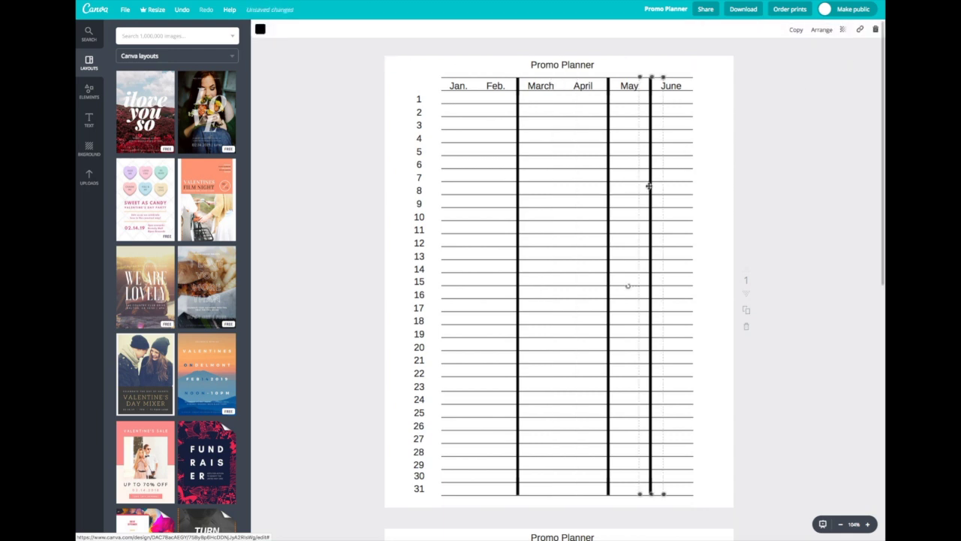
left_click(875, 30)
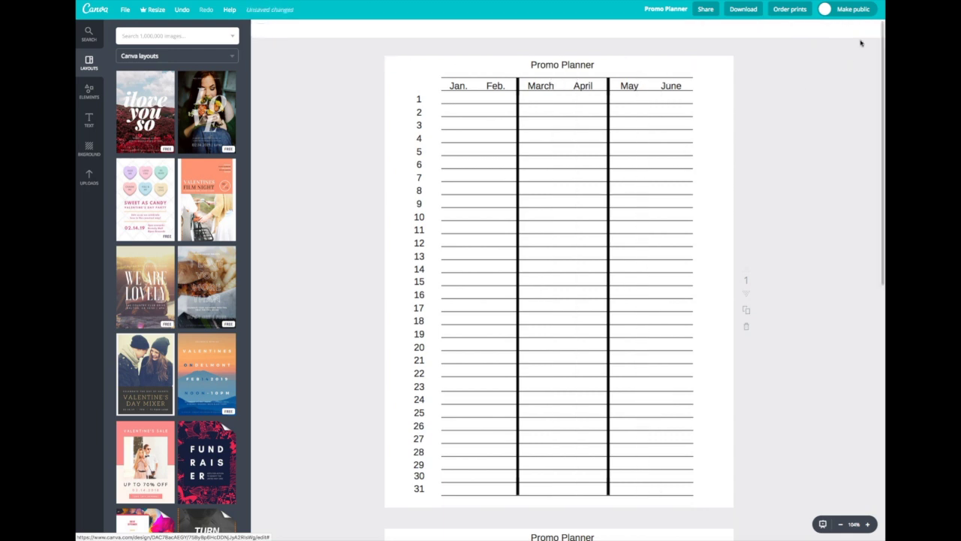
- Delete the June, May and April headings and move March into the right column
left_click(523, 92)
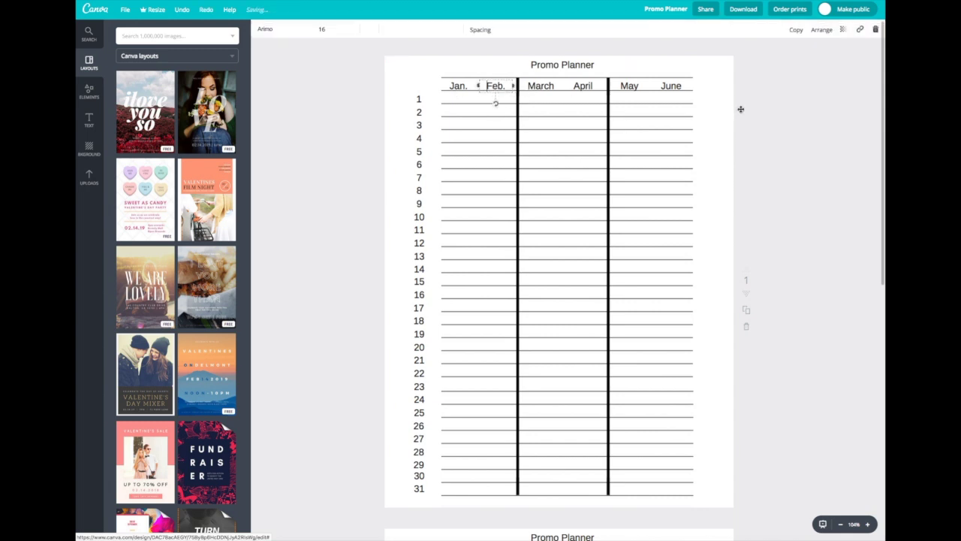
left_click(667, 89)
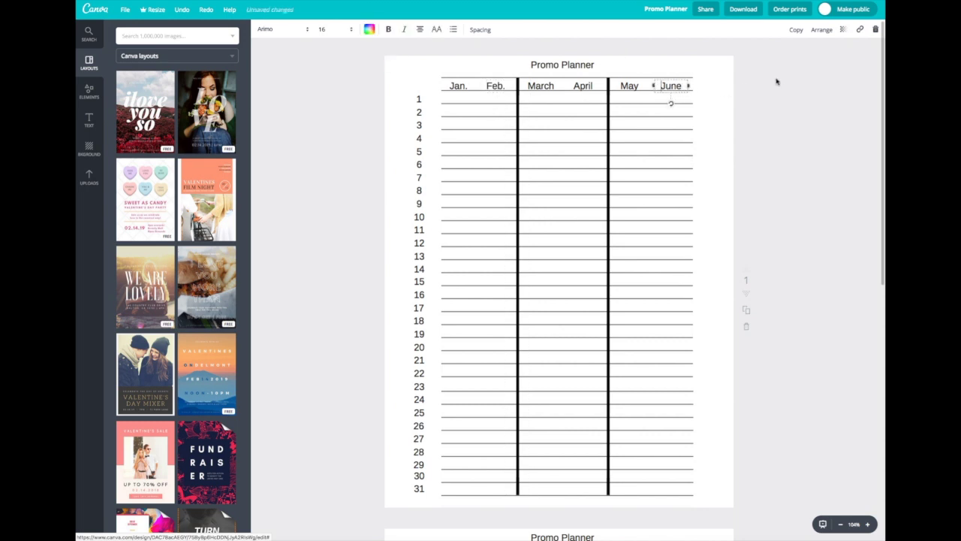
left_click(876, 30)
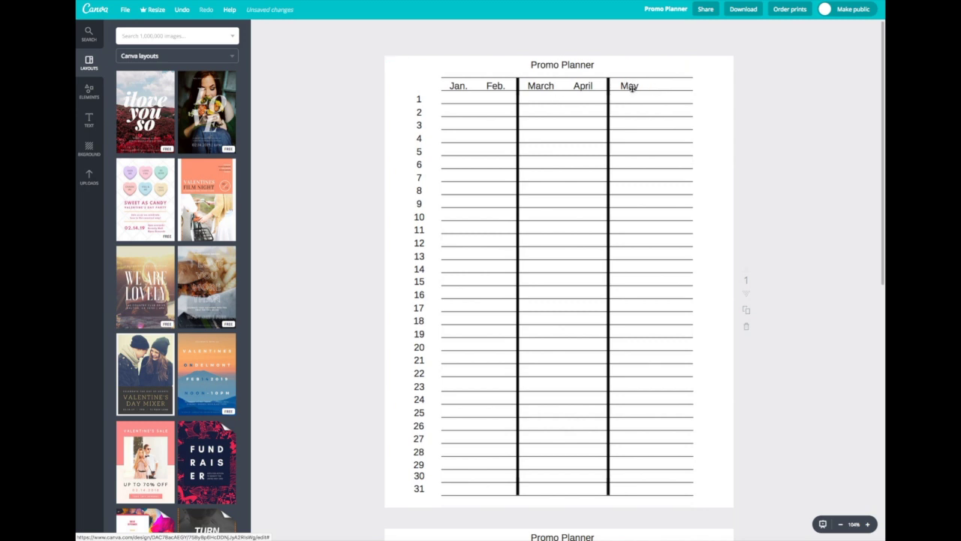
left_click(632, 88)
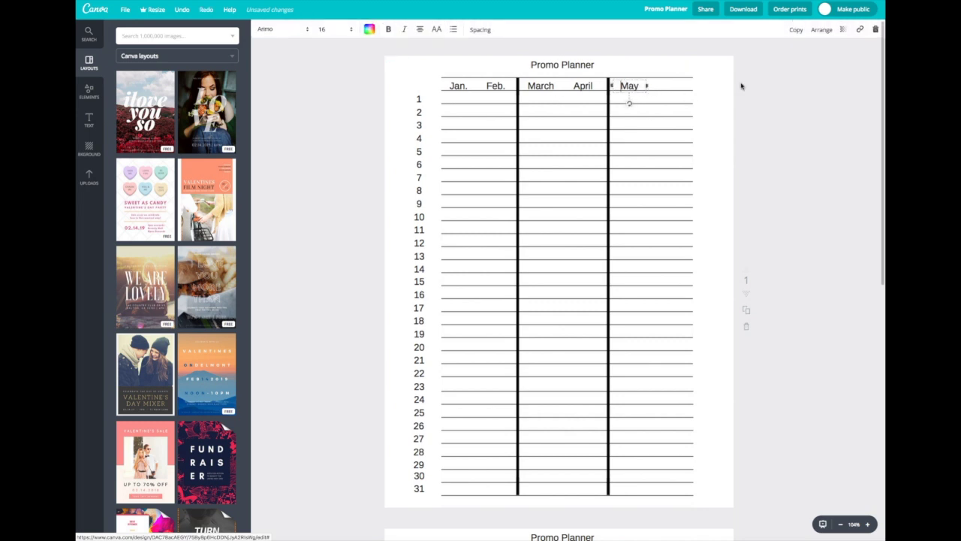
left_click(876, 31)
left_click(583, 89)
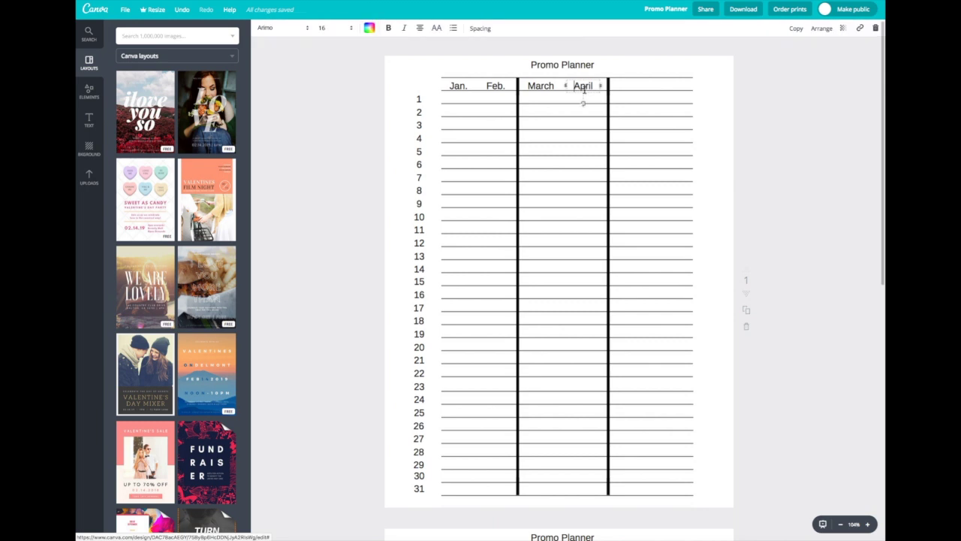
left_click(875, 30)
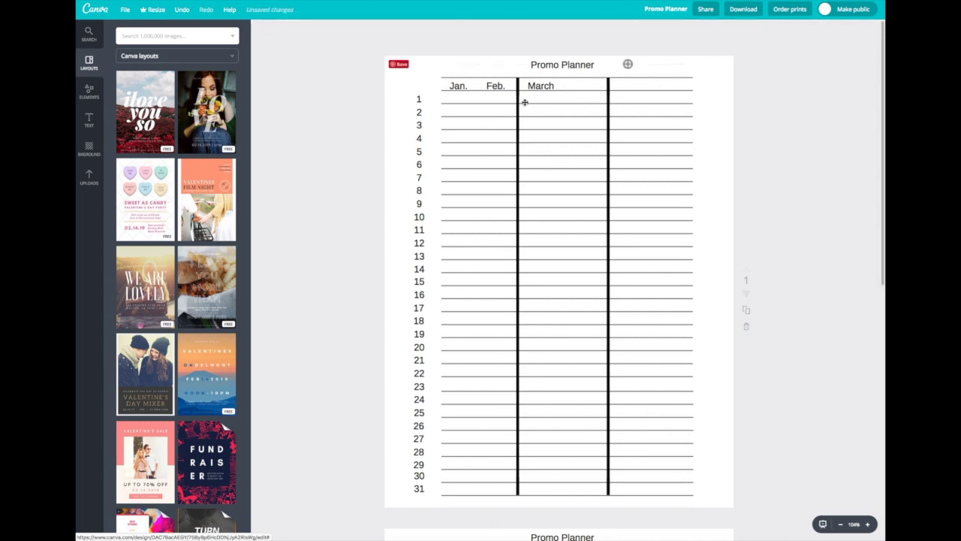
left_click_drag(543, 86, 652, 85)
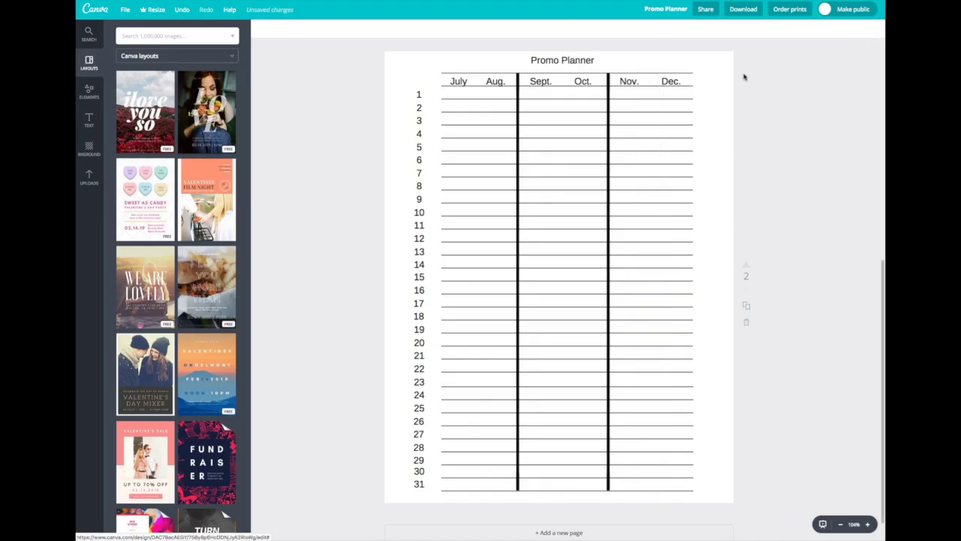
- Select the Dec. heading on the July–Dec. second page
left_click(678, 86)
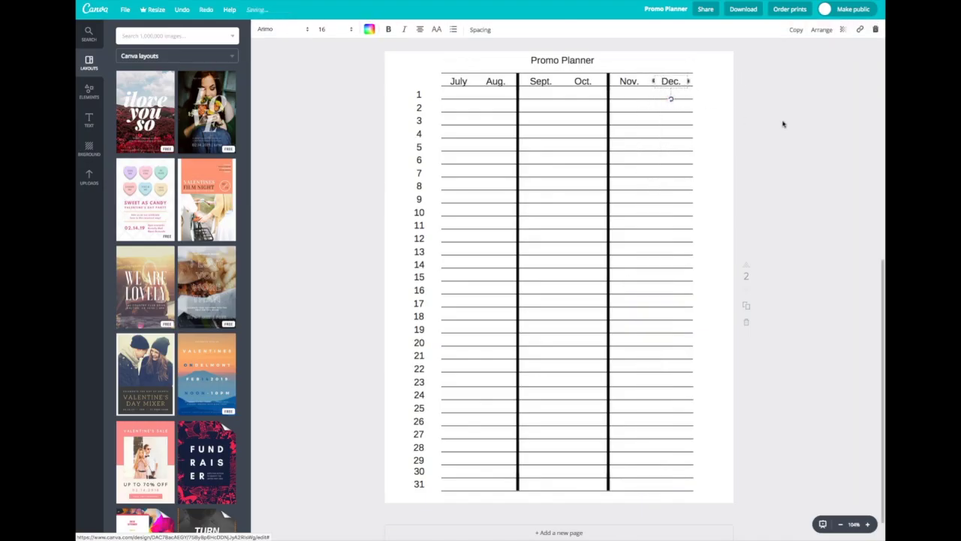
- Duplicate the July–Dec. page twice so the planner runs to four pages
left_click(747, 307)
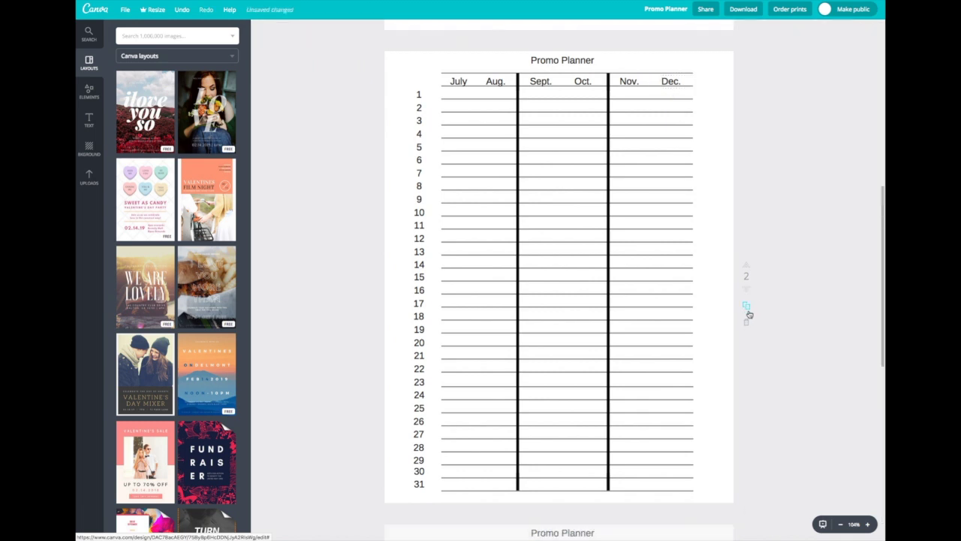
scroll(773, 306, "down", 4)
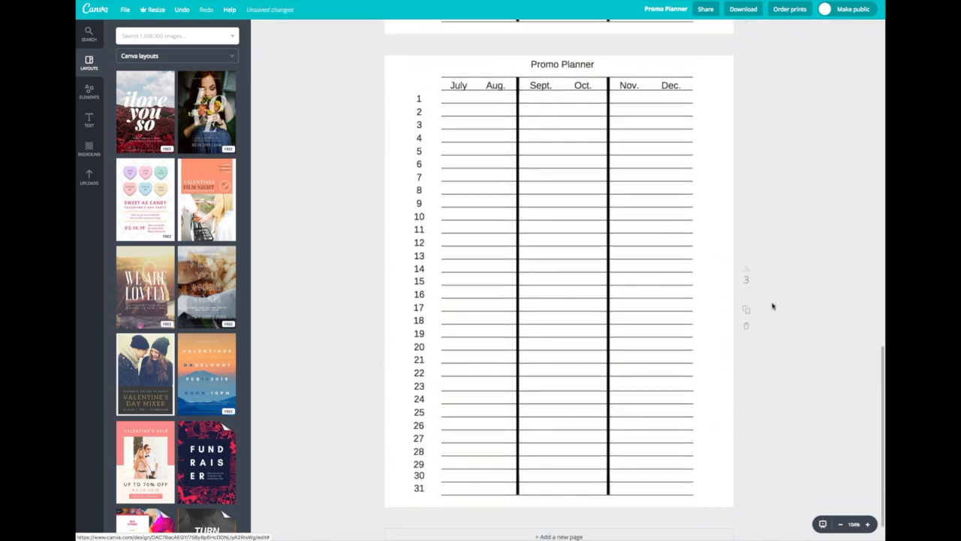
left_click(746, 309)
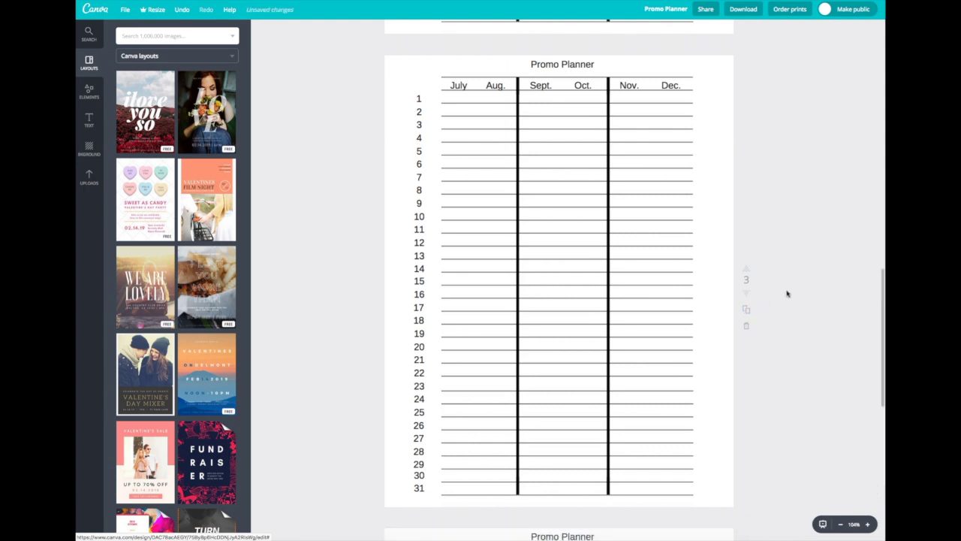
scroll(788, 292, "up", 6)
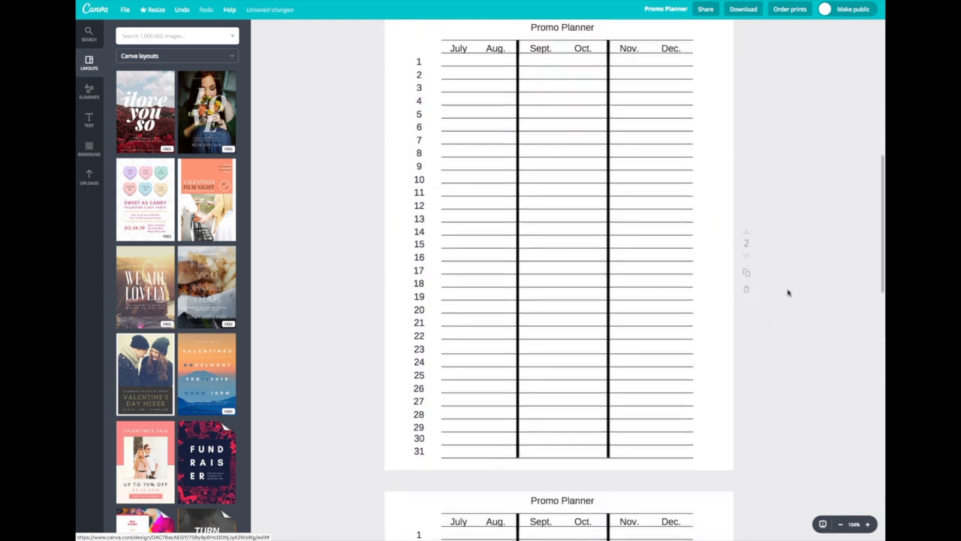
scroll(788, 292, "down", 5)
scroll(788, 293, "up", 3)
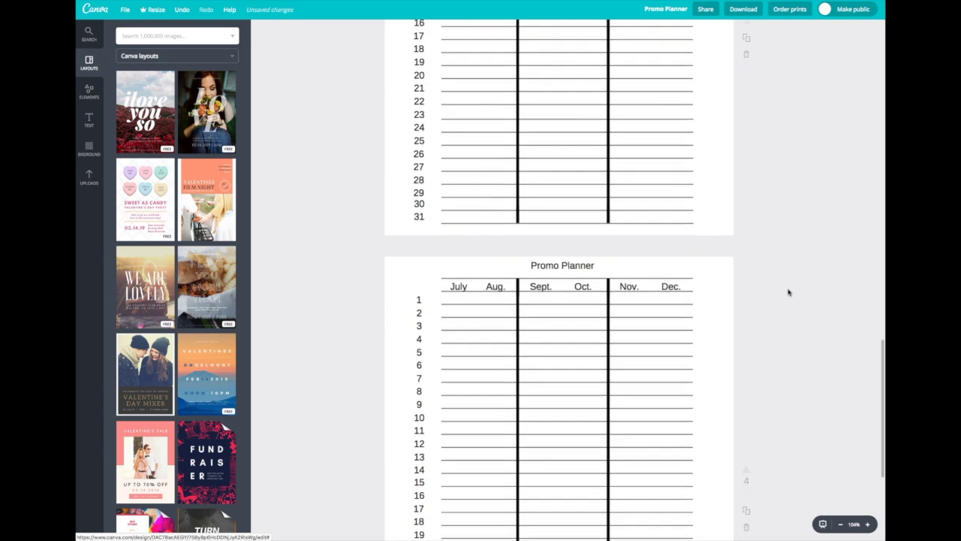
scroll(788, 292, "up", 12)
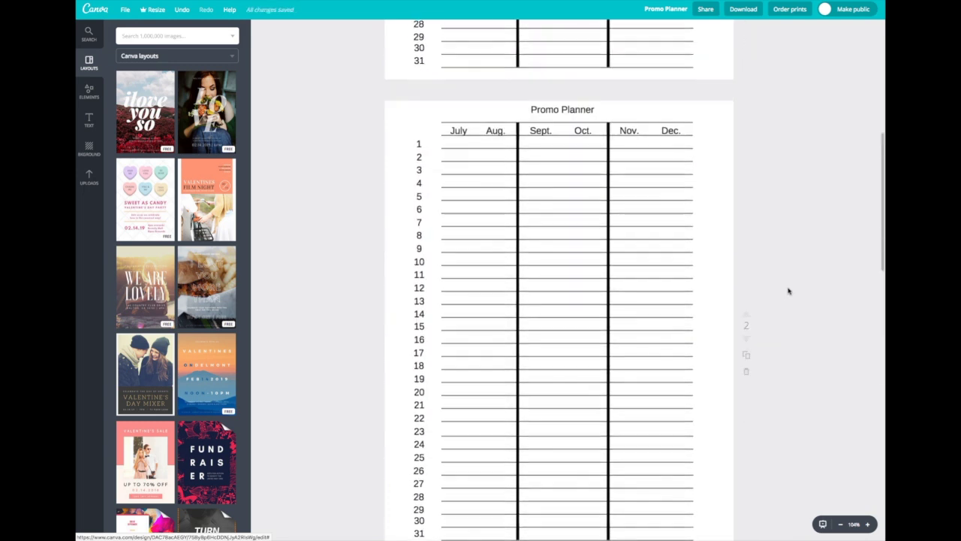
scroll(788, 290, "up", 3)
scroll(788, 291, "down", 2)
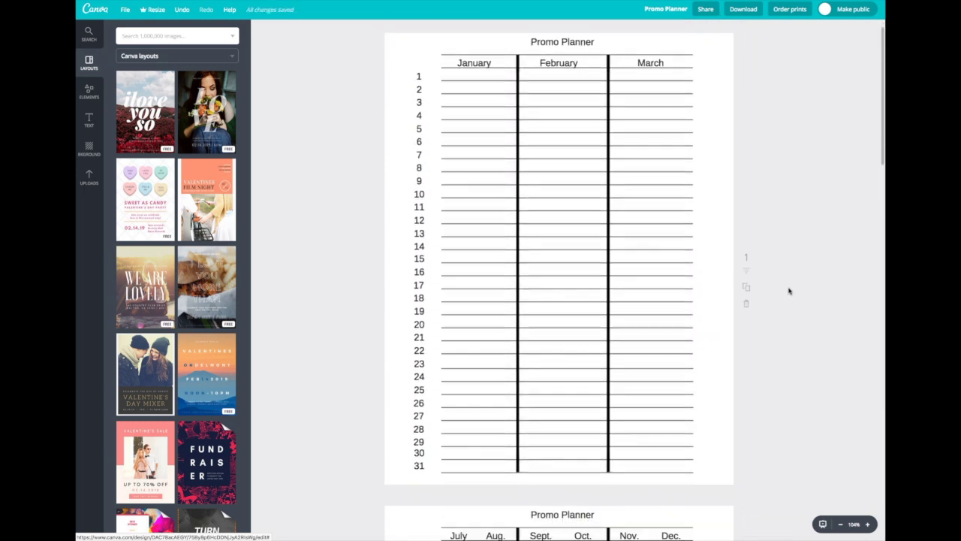
scroll(788, 291, "down", 2)
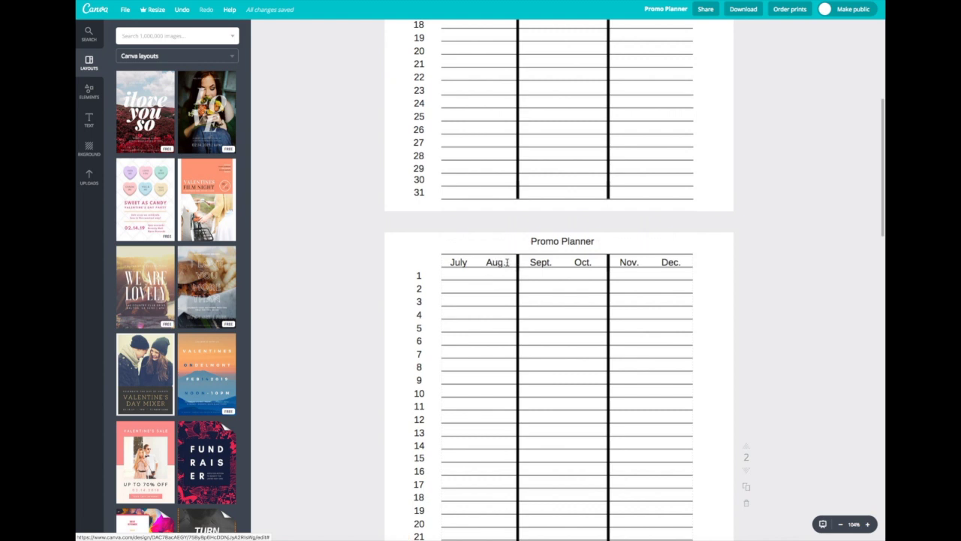
- Change headings to July, August, September and October, November, December, widening December to one line
left_click(506, 262)
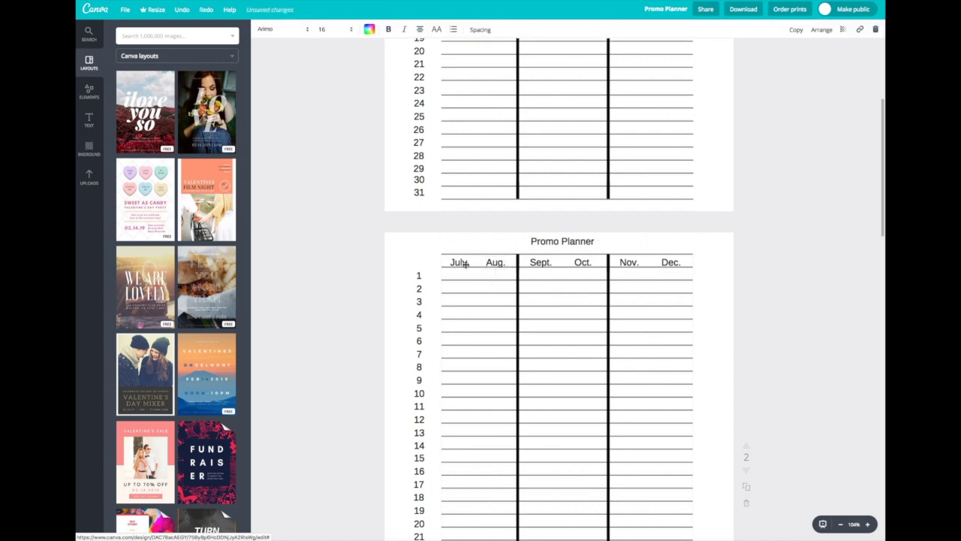
left_click(473, 264)
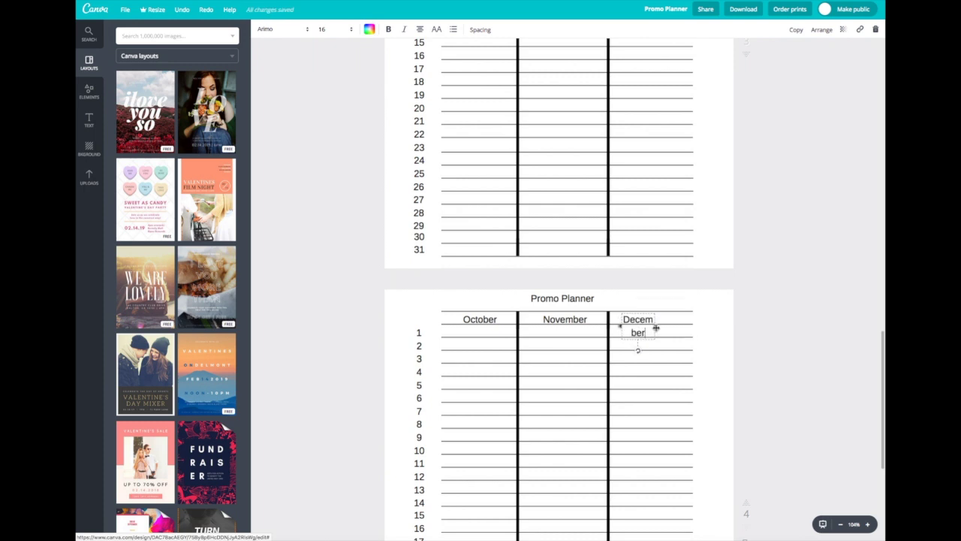
left_click_drag(656, 328, 687, 319)
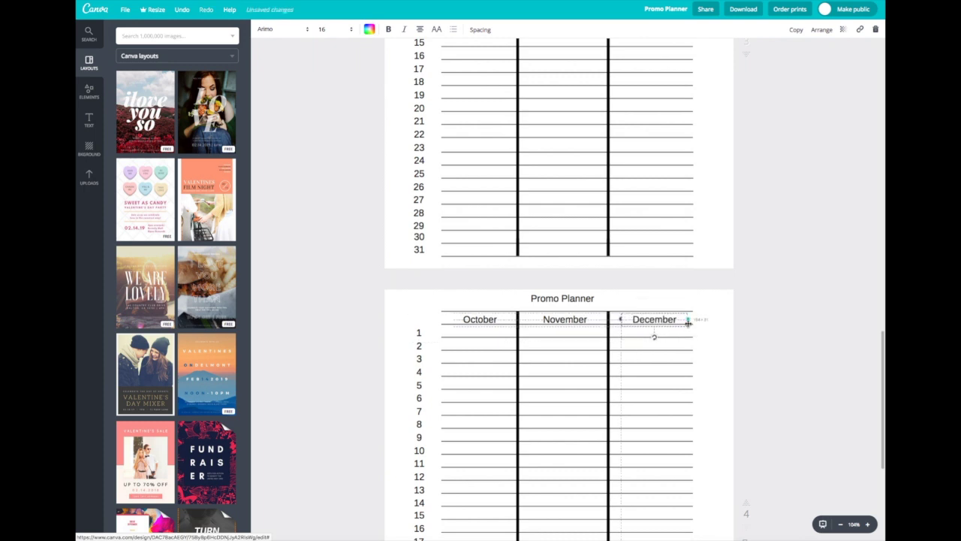
left_click(743, 320)
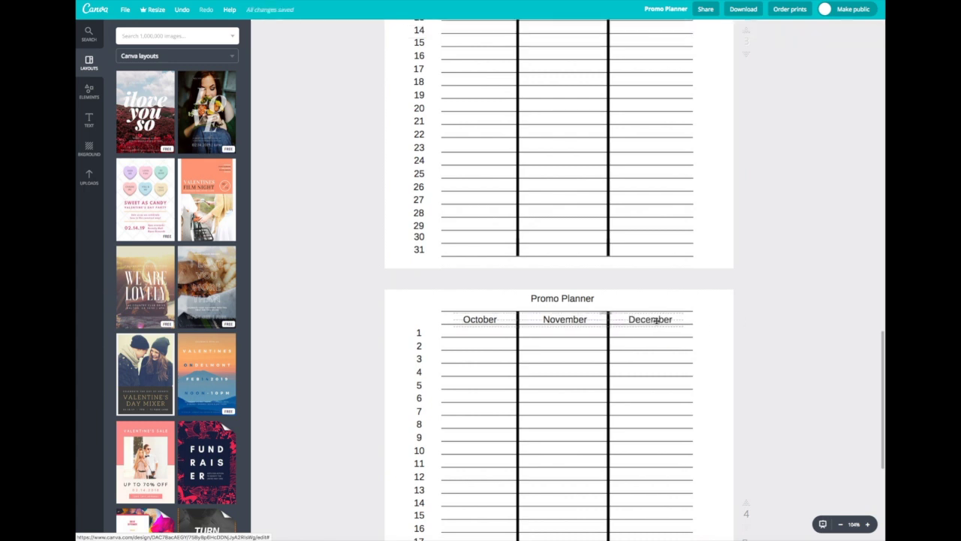
scroll(792, 324, "up", 8)
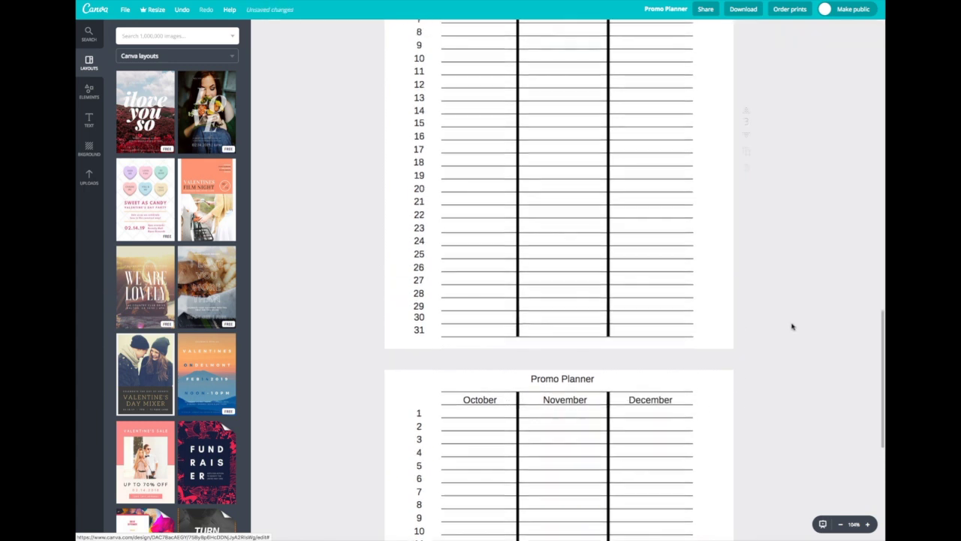
scroll(792, 326, "up", 8)
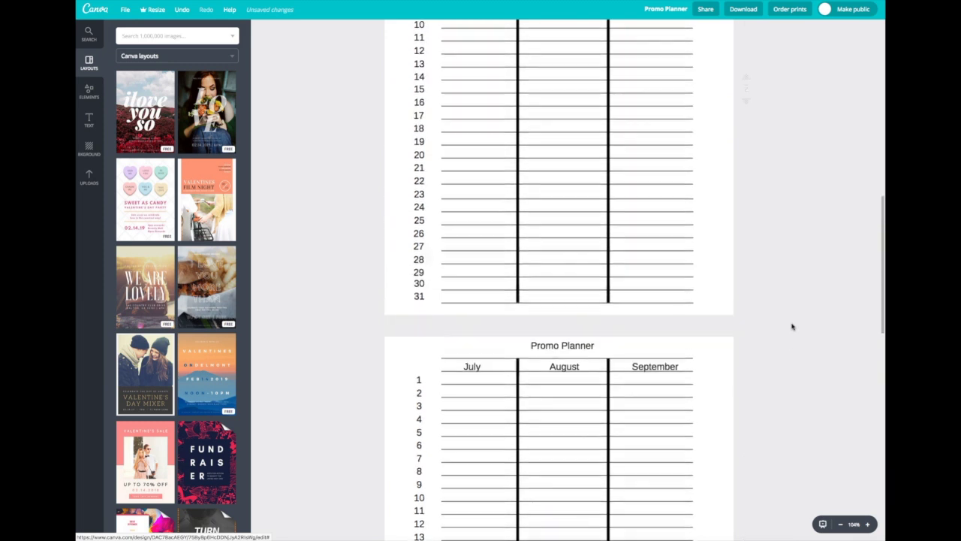
- Return to the January–March page and show the browser's Latest Headlines bookmark list
scroll(791, 326, "up", 5)
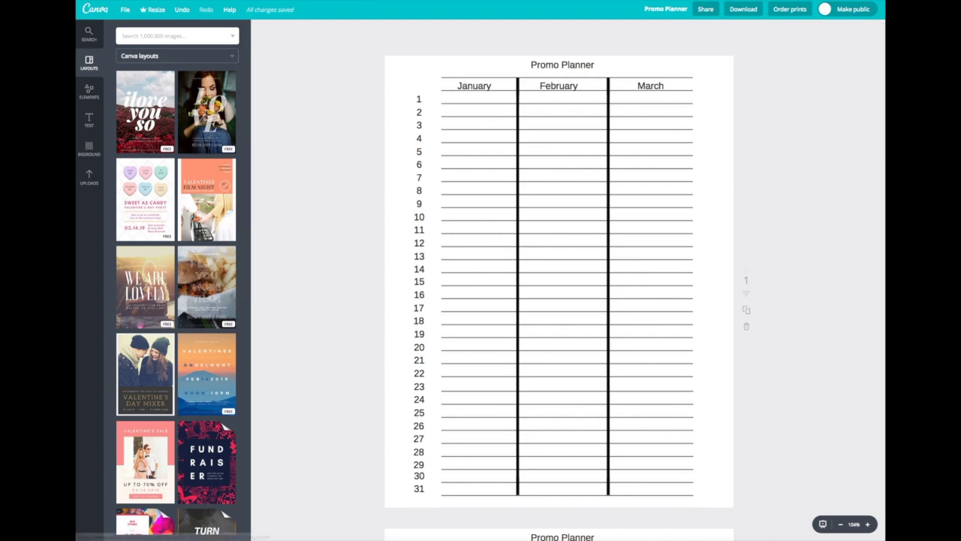
left_click(195, 0)
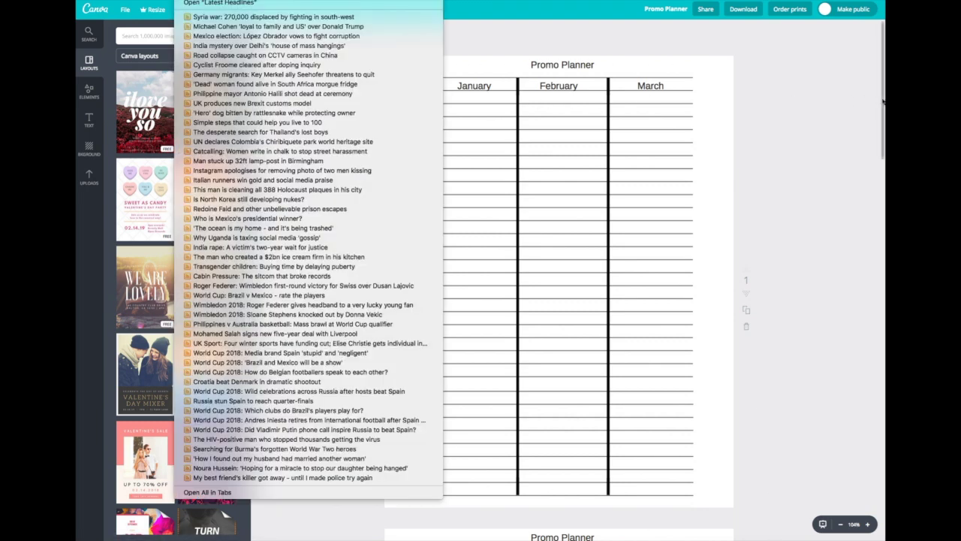